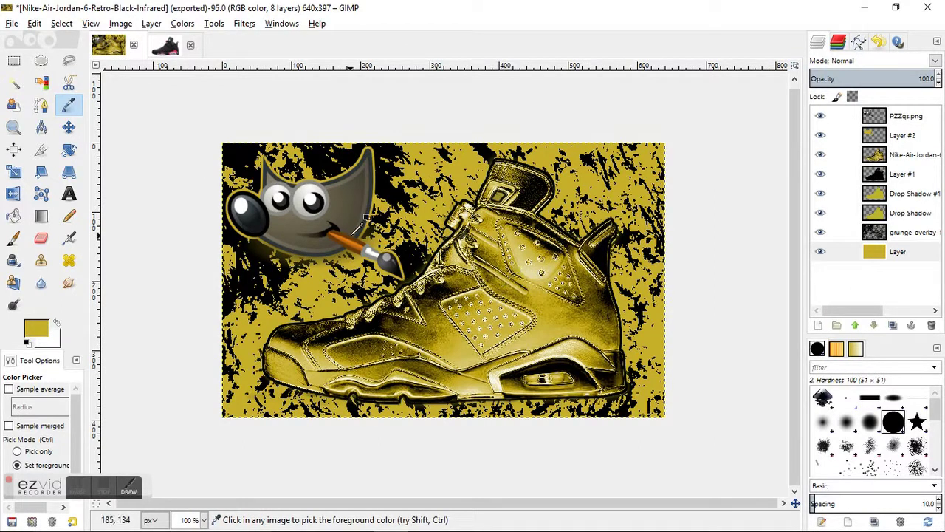
Switch to the untitled black-and-red sneaker image with the sdf.png and Background layers
left_click(166, 48)
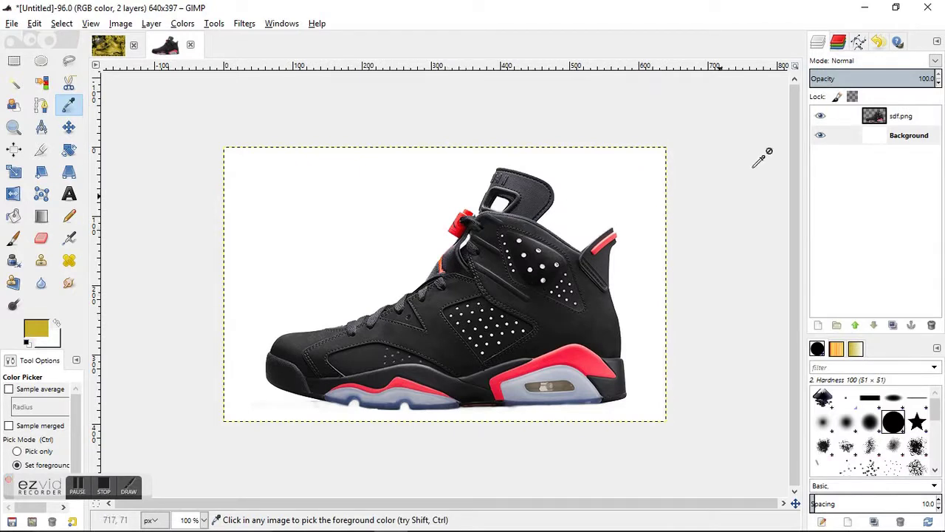
Check the Background layer, then duplicate sdf.png into sdf.png copy and hide the original
left_click(820, 136)
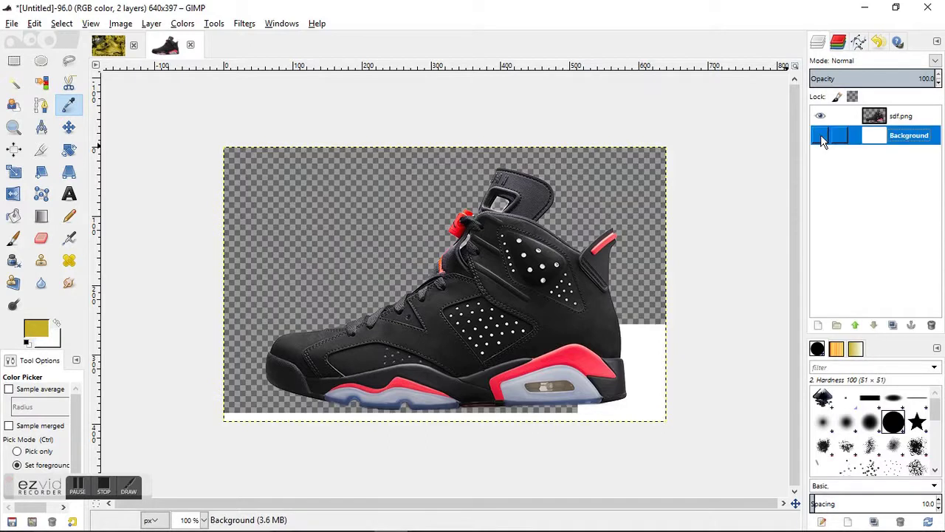
left_click(821, 135)
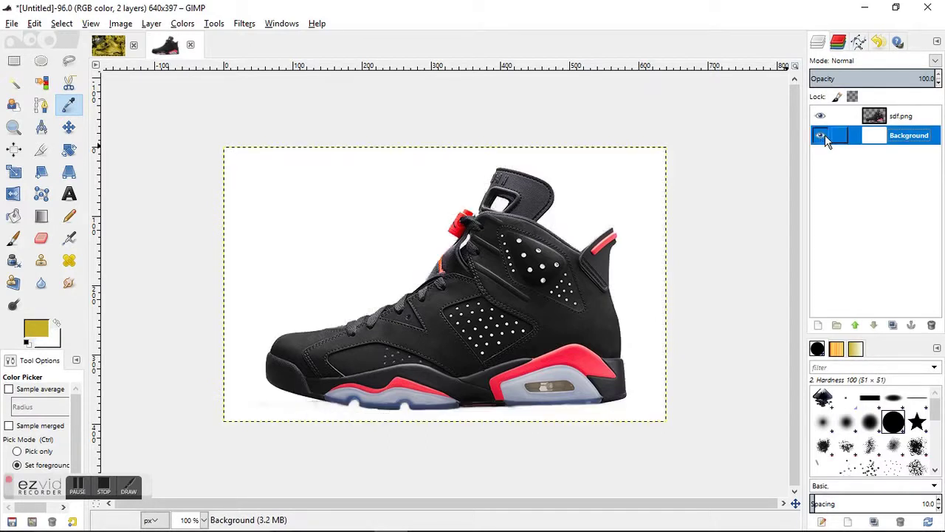
left_click(913, 118)
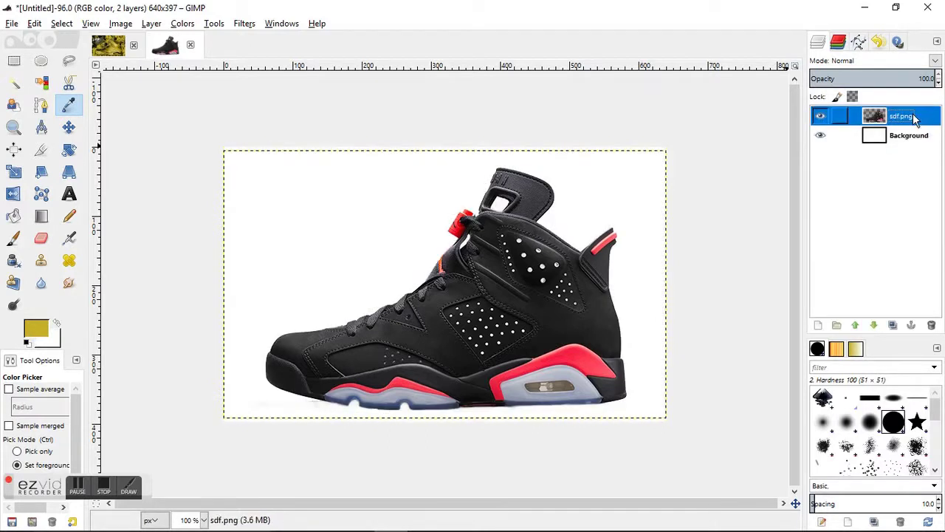
left_click(893, 325)
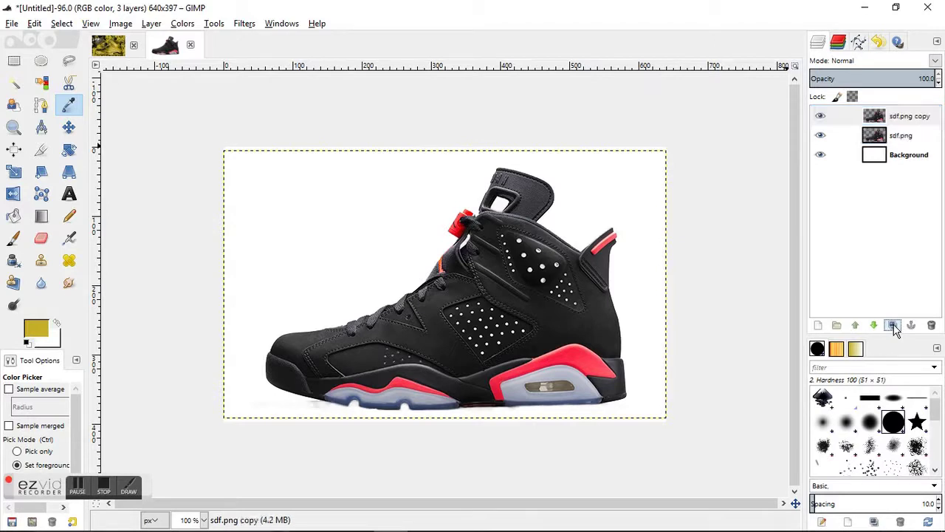
left_click(822, 136)
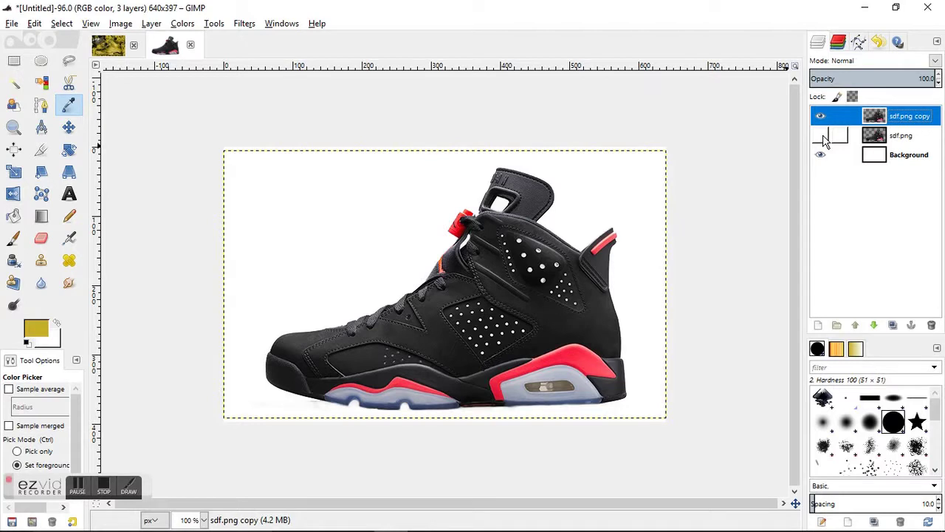
right_click(902, 122)
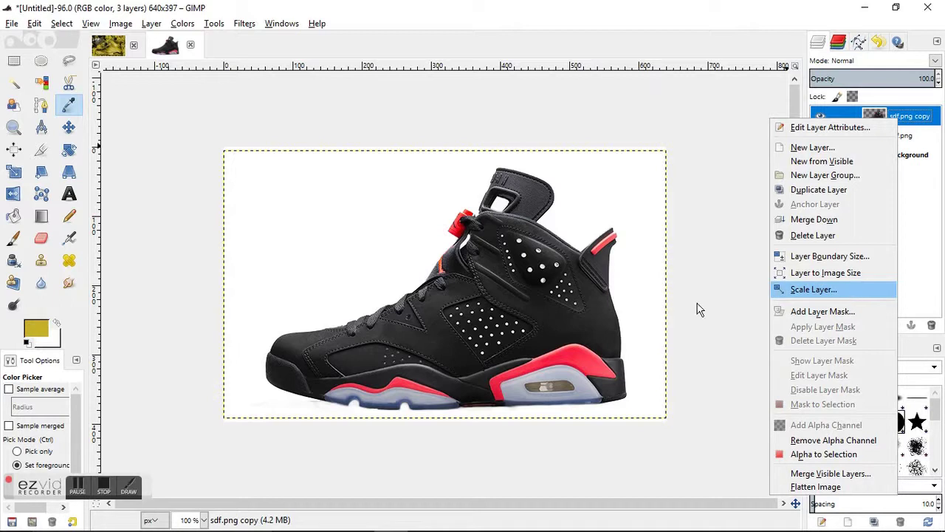
Desaturate the sdf.png copy layer using the Lightness mode
left_click(921, 211)
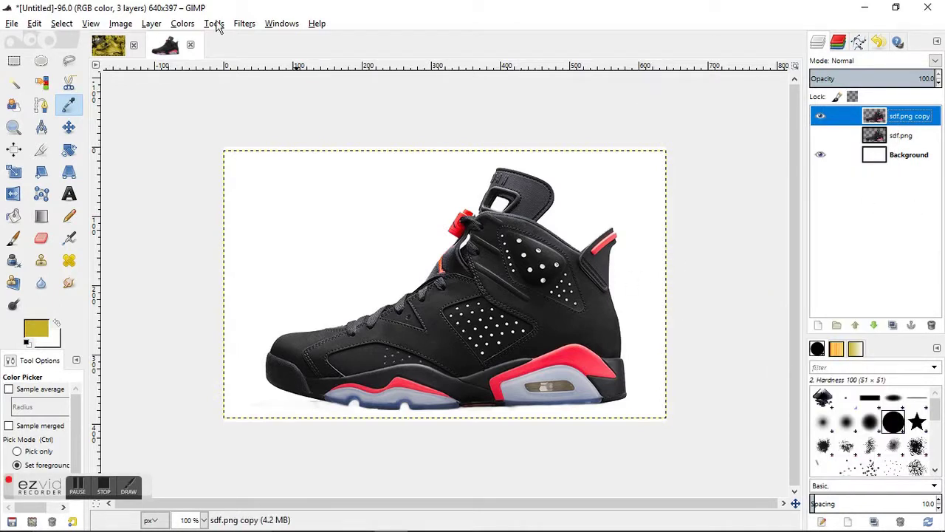
left_click(183, 24)
left_click(207, 173)
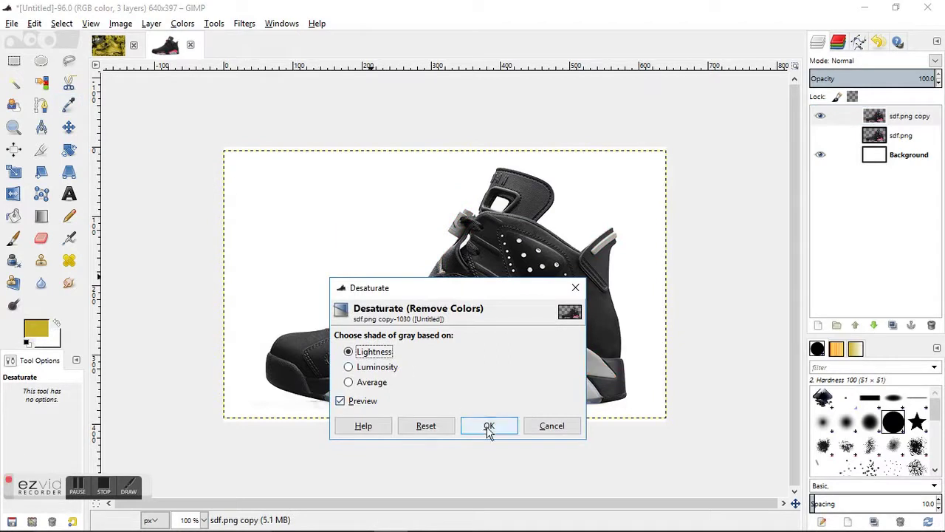
left_click(490, 427)
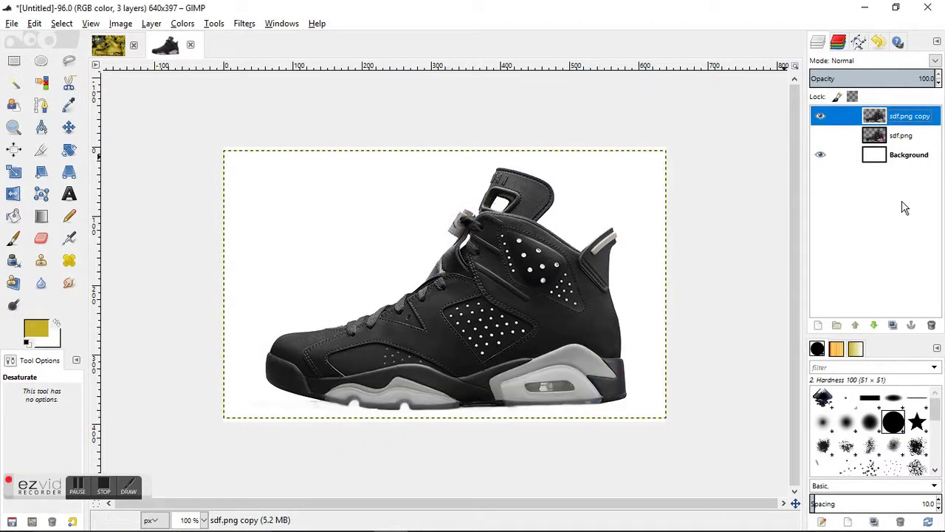
Duplicate the greyscale layer, invert the copy, set it to Difference, and merge it down
left_click(892, 325)
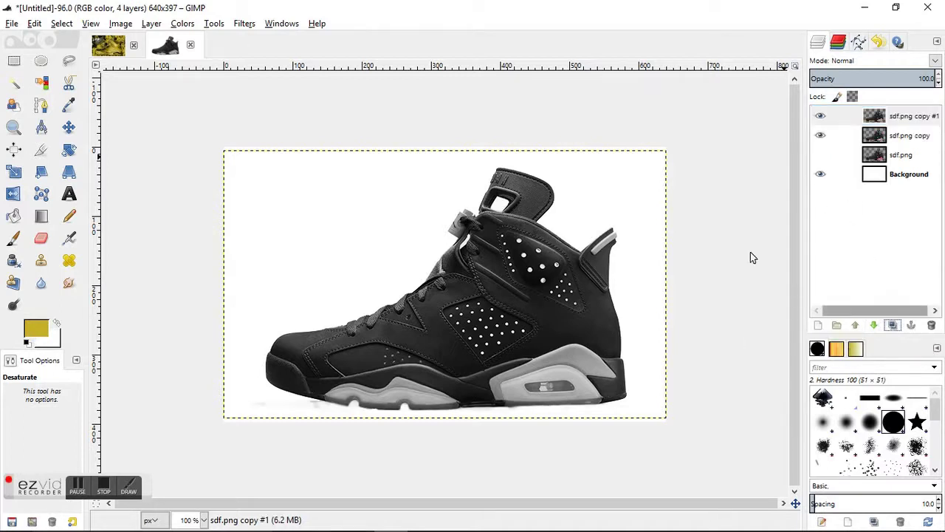
left_click(183, 24)
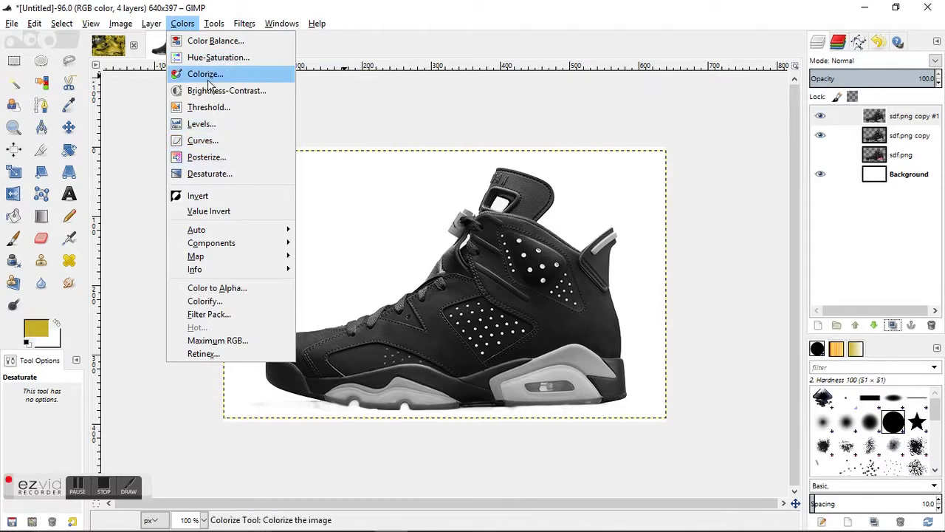
left_click(207, 198)
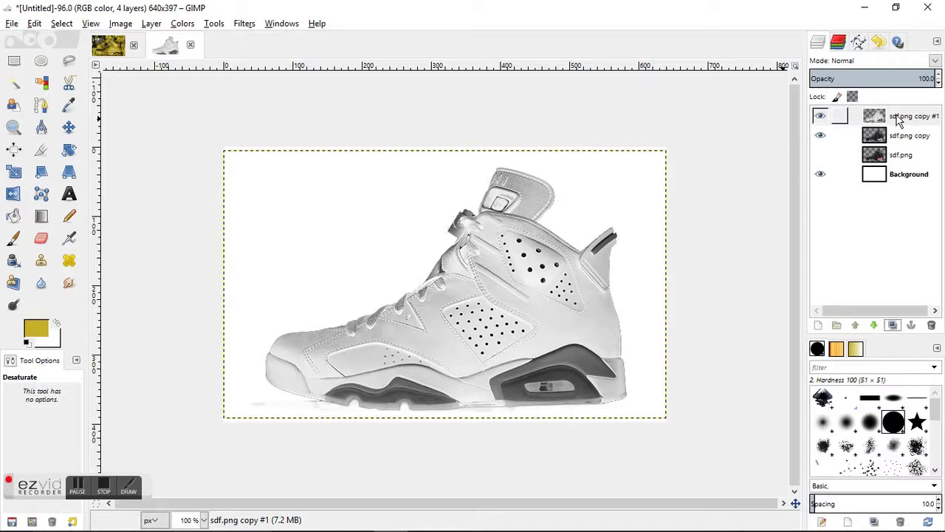
left_click(935, 62)
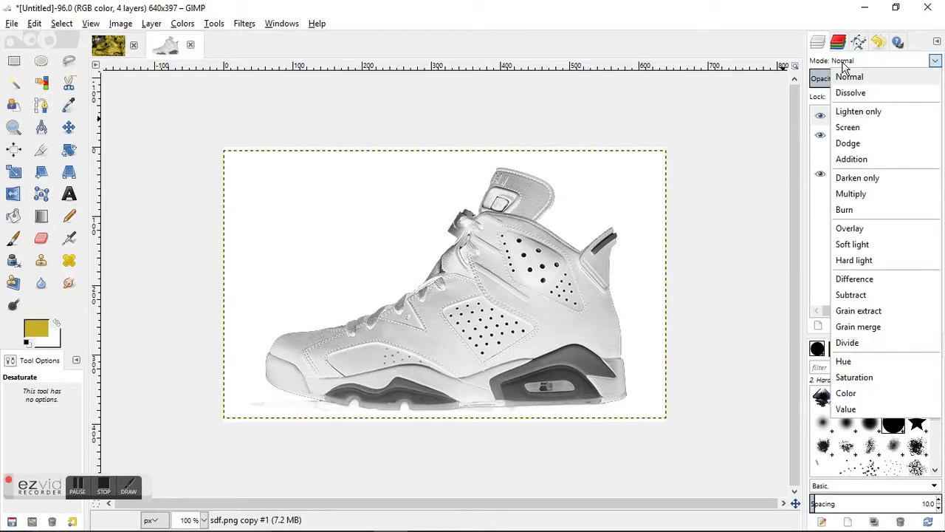
left_click(860, 278)
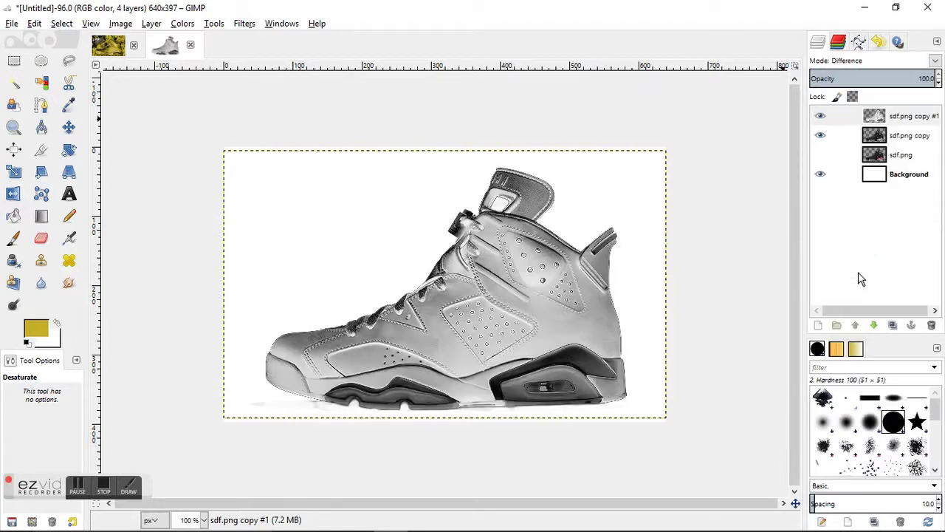
right_click(909, 119)
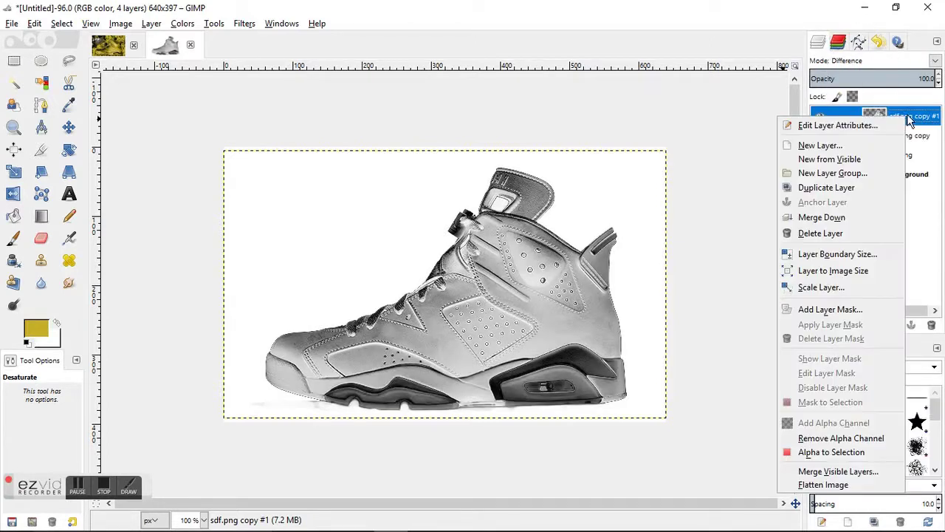
left_click(854, 219)
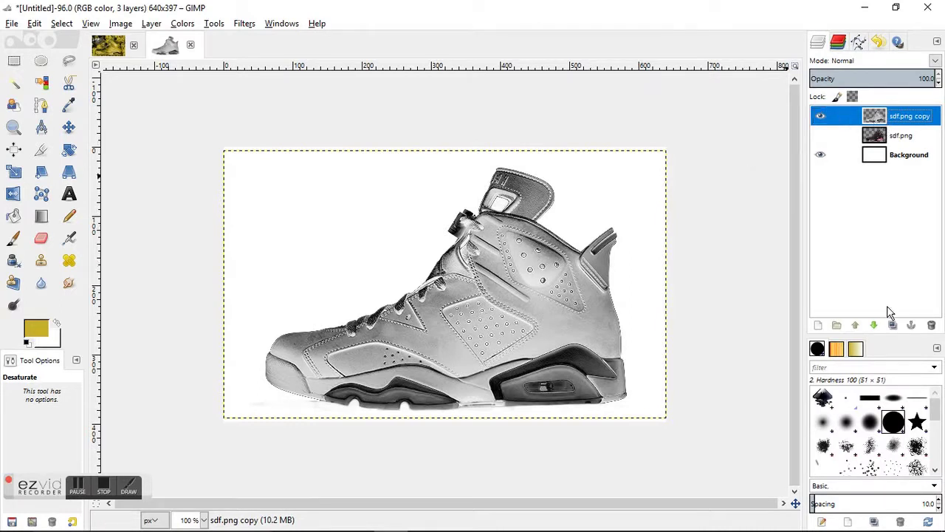
Repeat the inverted Difference-mode duplicate and merge it down for darker metallic shading
left_click(893, 325)
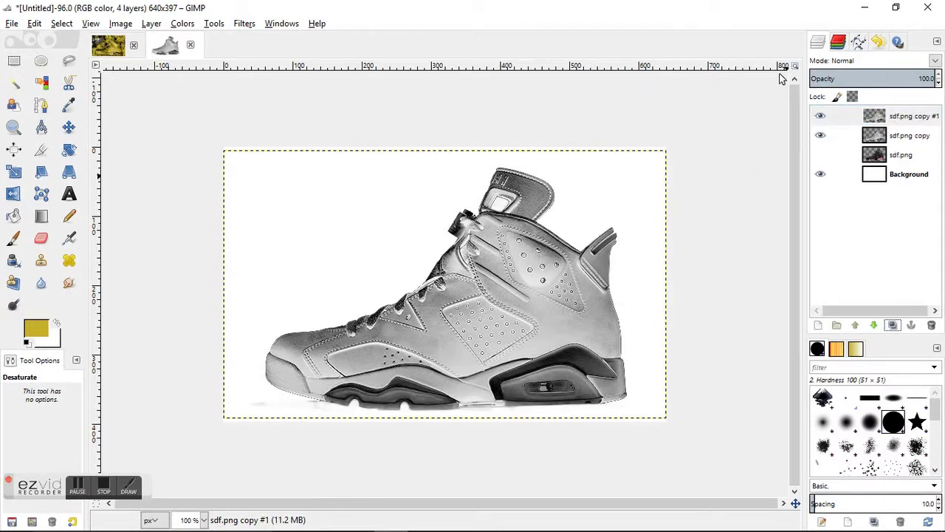
left_click(183, 24)
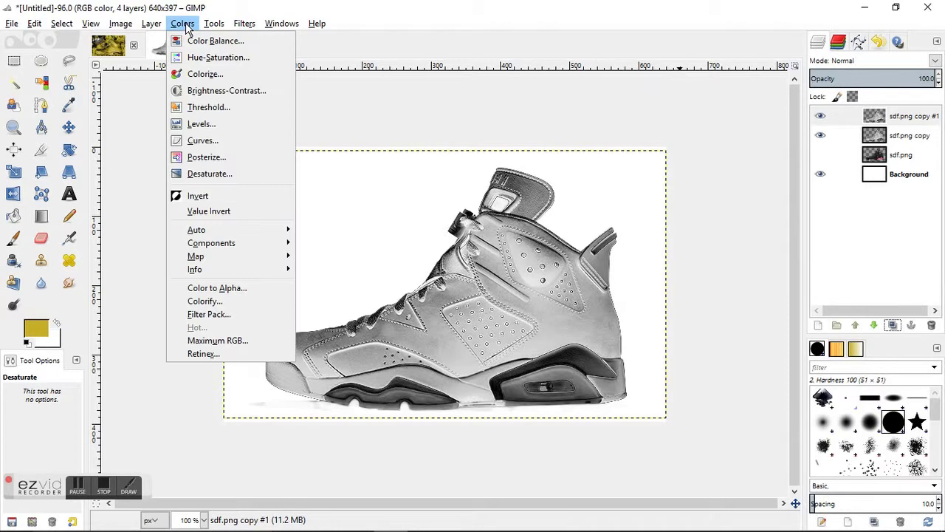
left_click(221, 198)
left_click(934, 61)
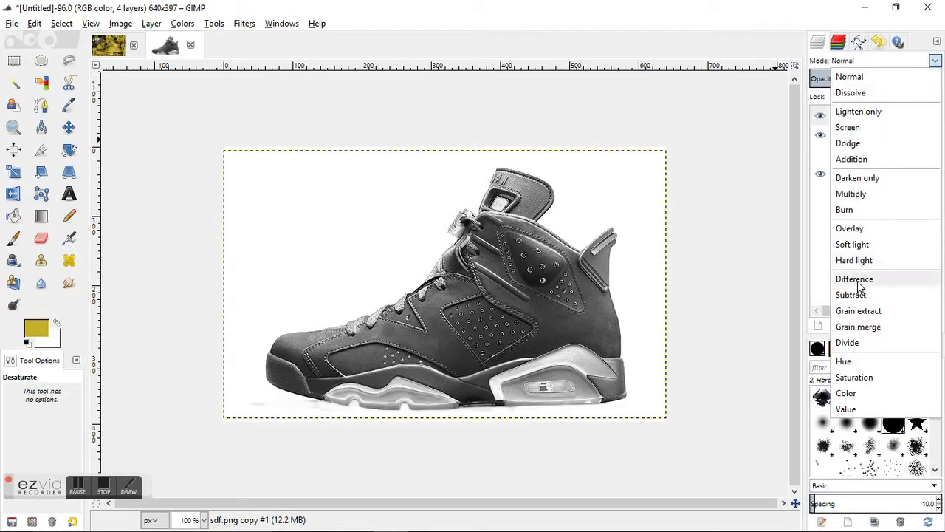
left_click(869, 285)
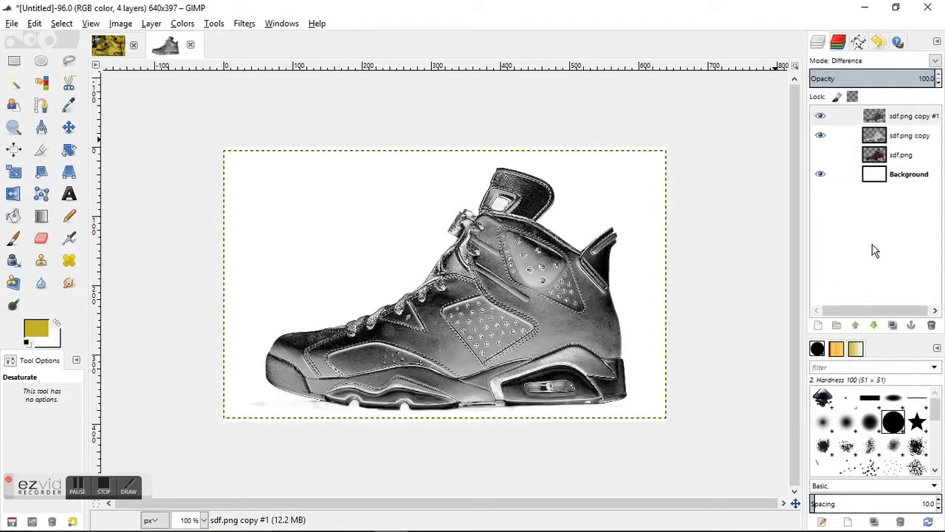
right_click(909, 121)
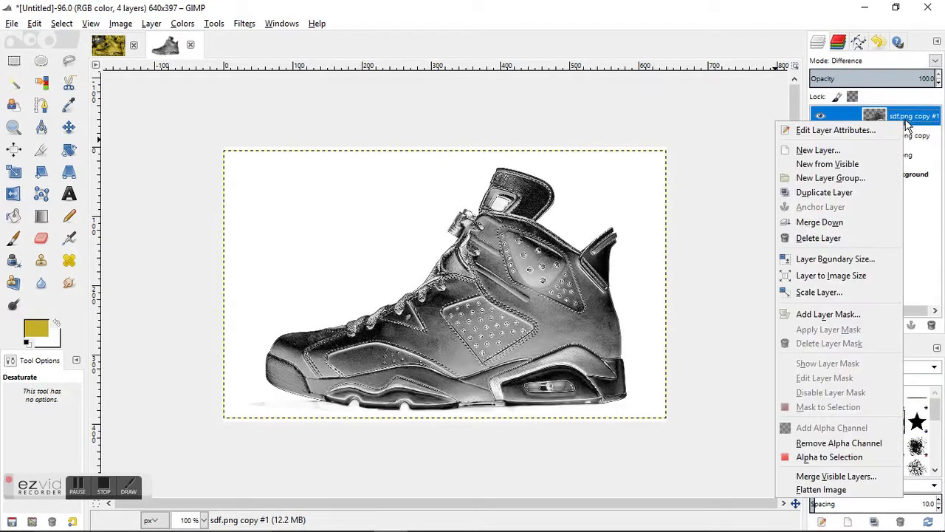
left_click(858, 222)
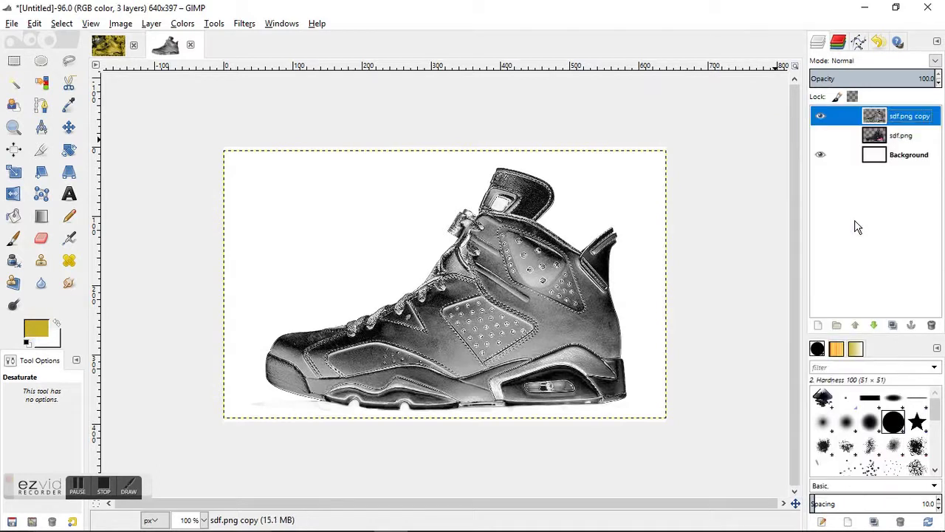
left_click(874, 115)
Colorize the sdf.png copy layer gold with Hue 55, Saturation 57, Lightness 0
left_click(184, 24)
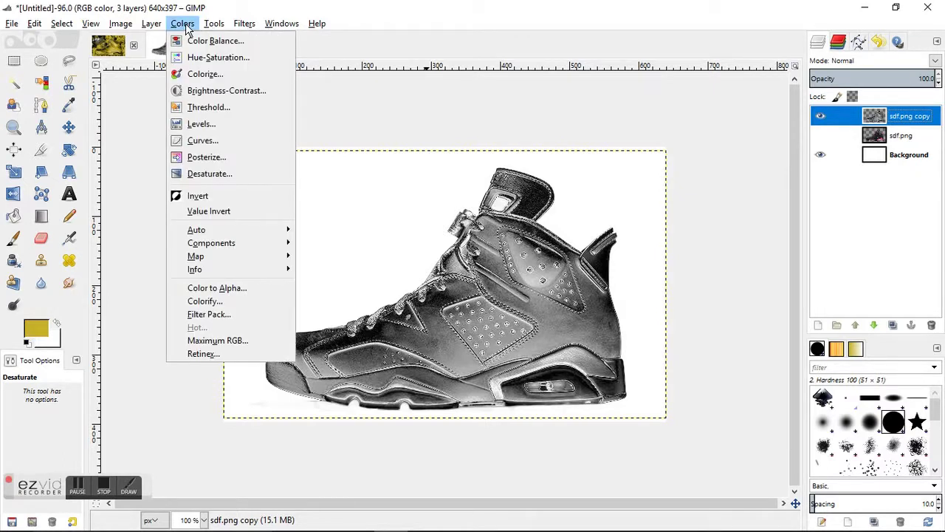
left_click(200, 74)
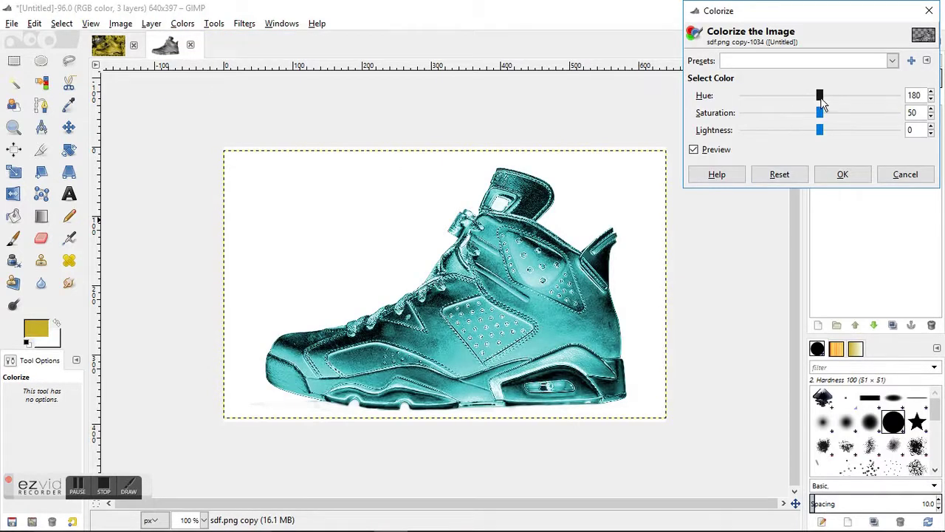
left_click_drag(820, 99, 768, 108)
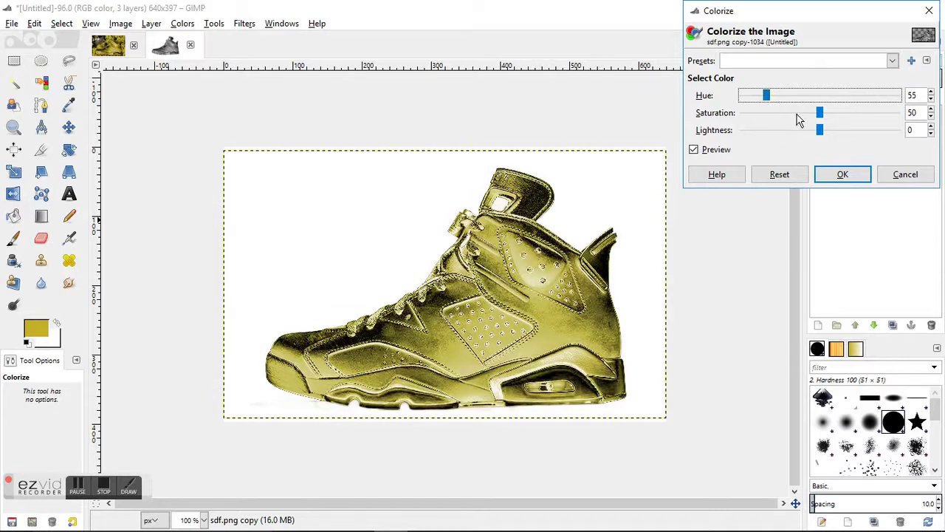
left_click(822, 115)
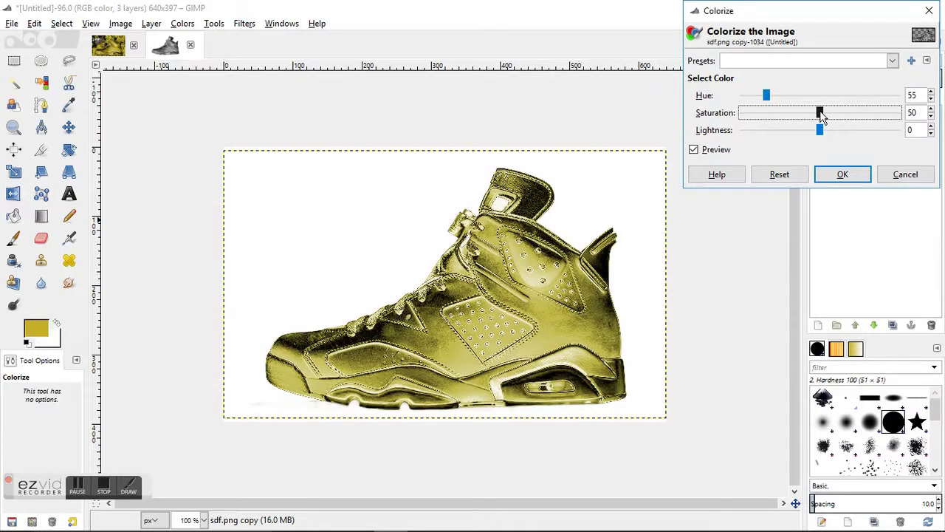
left_click_drag(822, 117, 828, 116)
left_click(839, 175)
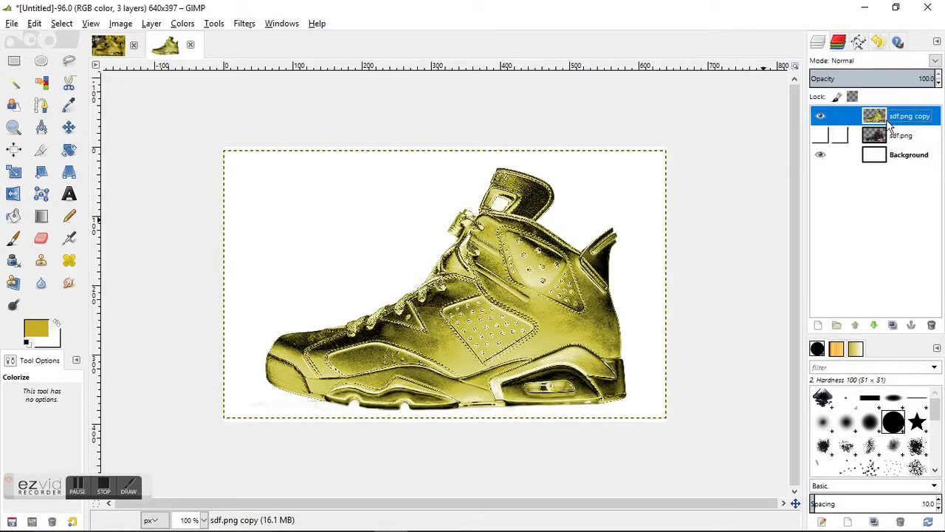
Apply Levels to the gold shoe with the black input point raised to 29
left_click(184, 25)
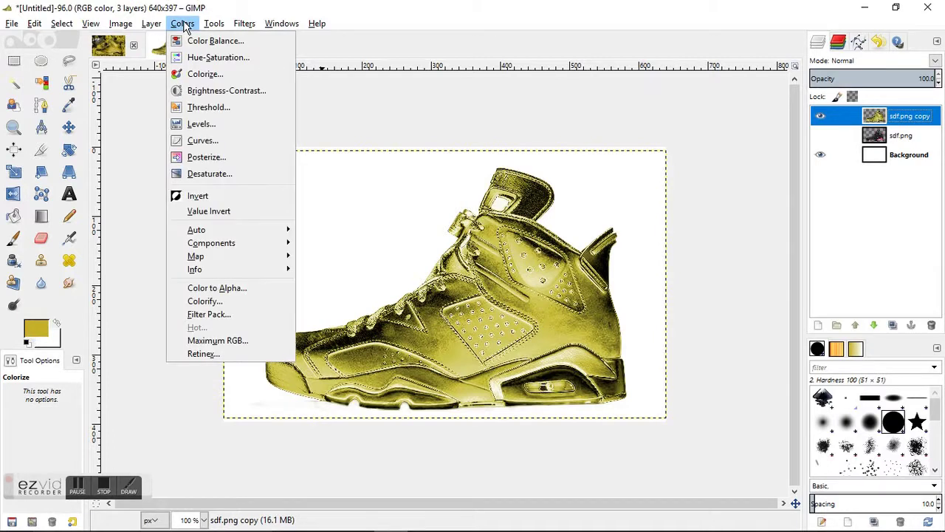
left_click(198, 125)
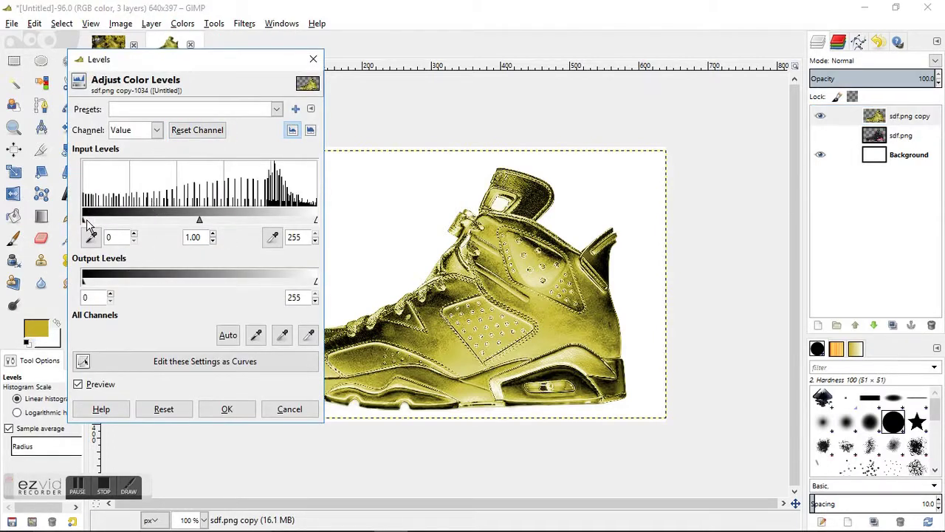
left_click_drag(84, 223, 111, 227)
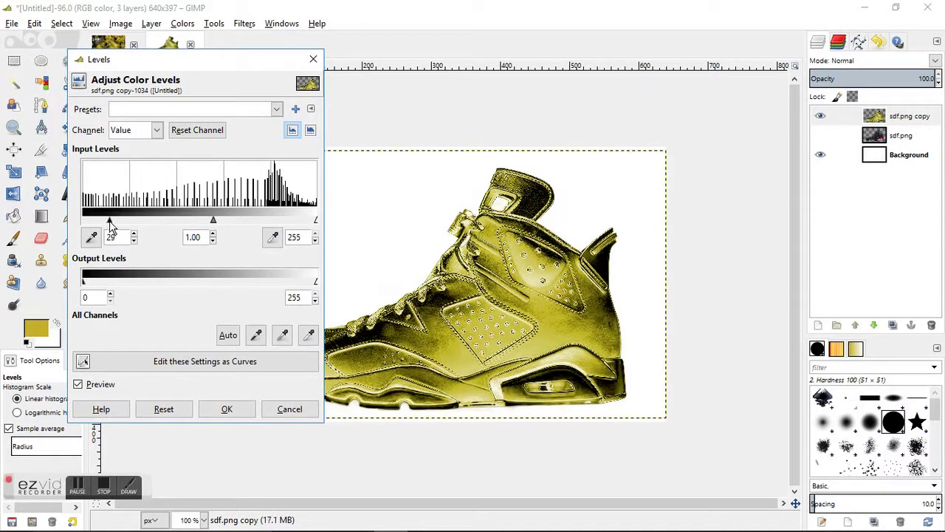
left_click(227, 409)
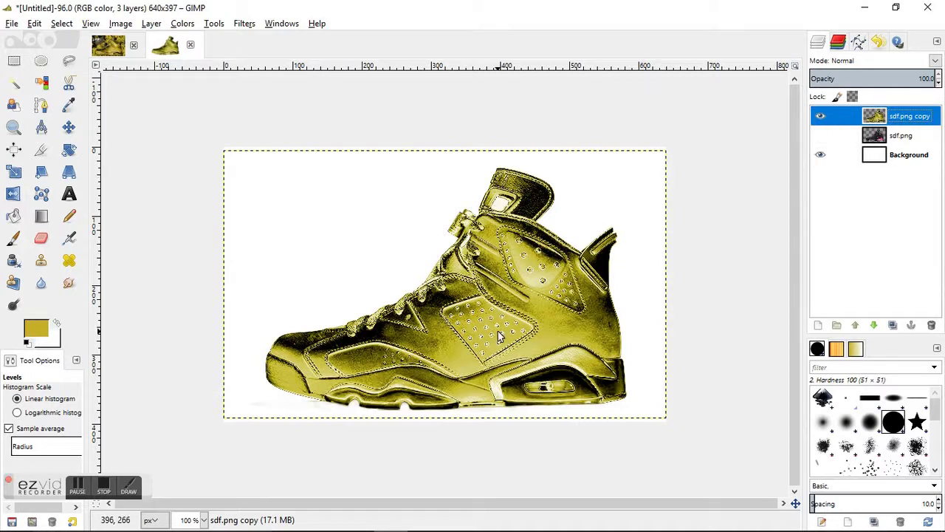
View the finished Nike Air Jordan reference image, hiding and restoring its grunge overlay
left_click(118, 48)
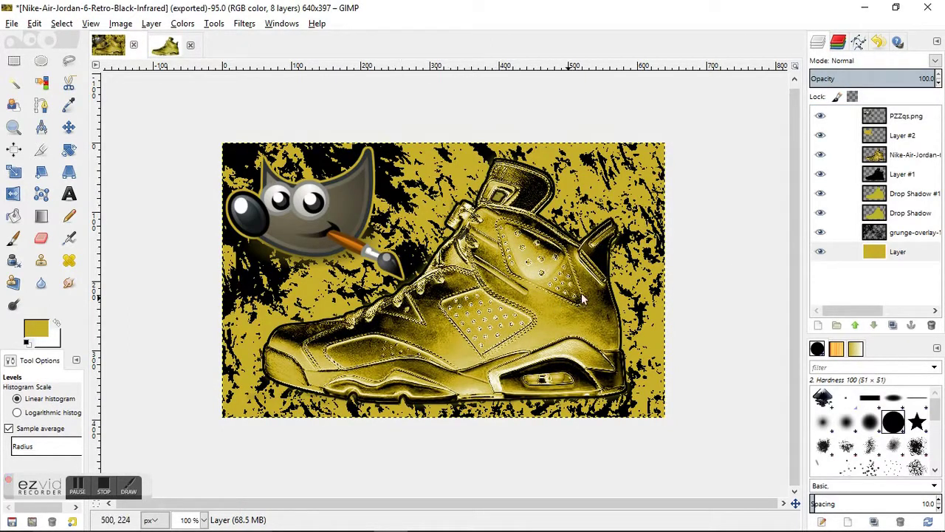
left_click(821, 235)
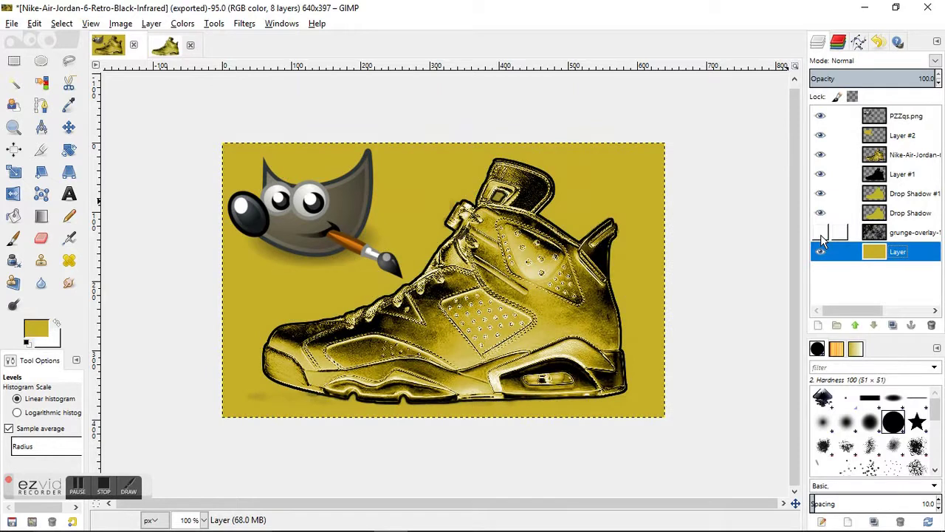
left_click(821, 234)
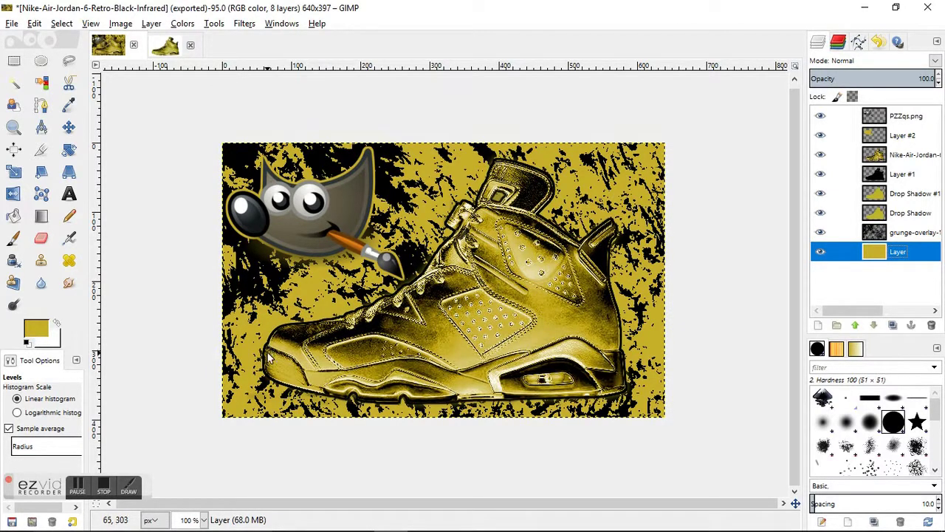
Back in the sneaker image, select sdf.png copy's alpha and grow the selection outward
left_click(170, 47)
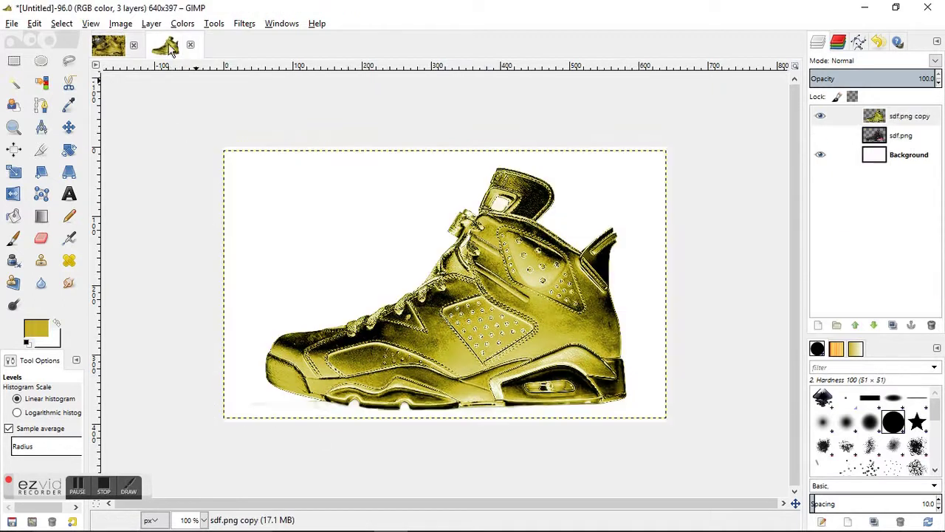
right_click(908, 123)
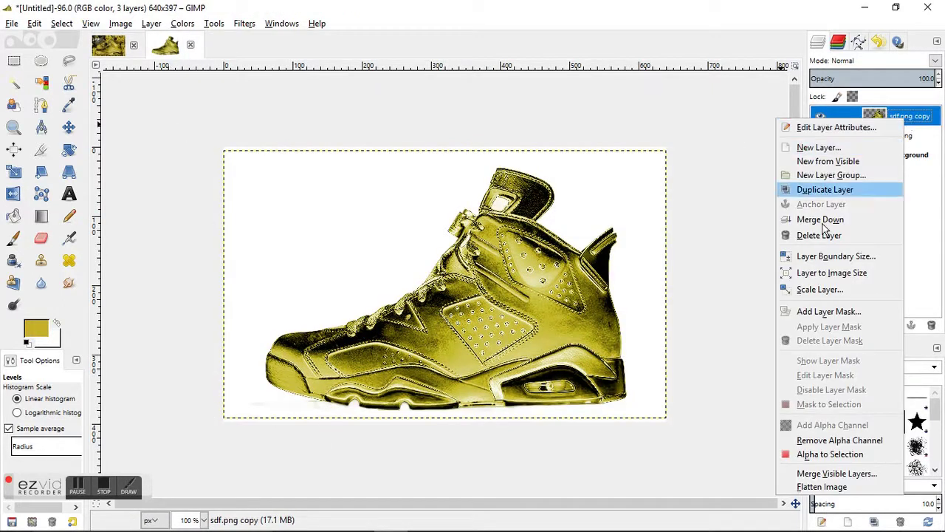
left_click(837, 452)
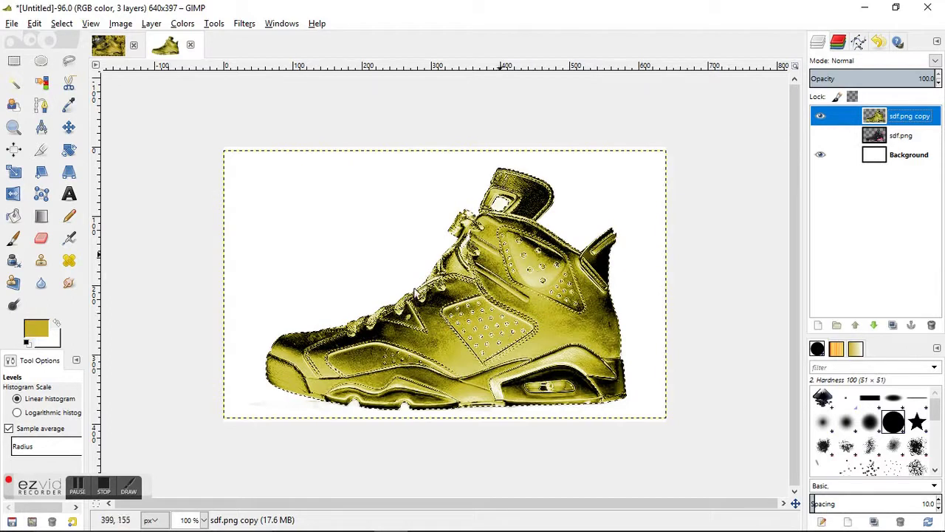
left_click(70, 26)
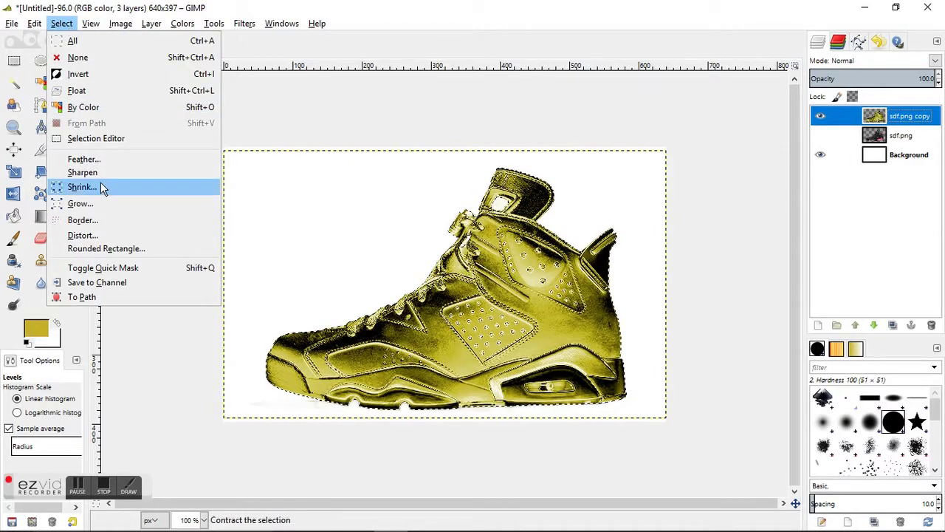
left_click(106, 202)
left_click(104, 252)
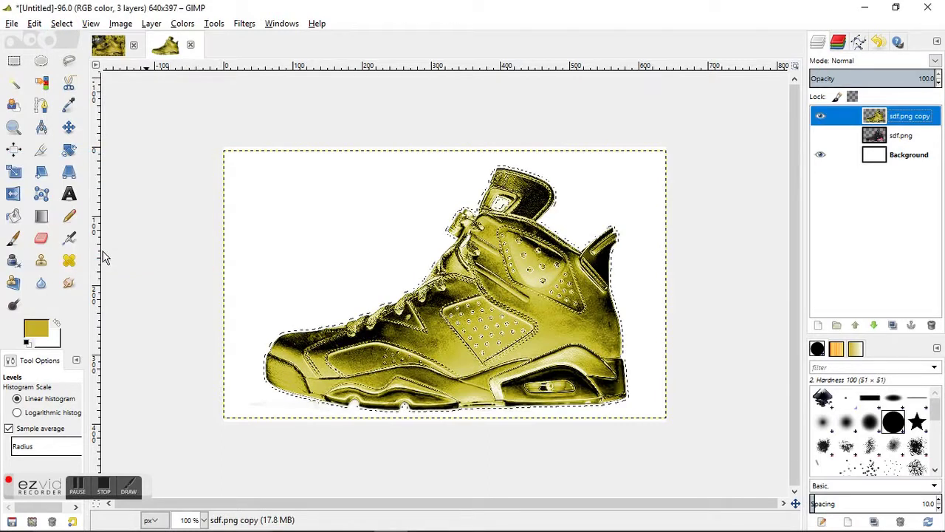
Fill a new transparent layer black inside the selection, deselect, and place it below sdf.png copy
left_click(819, 326)
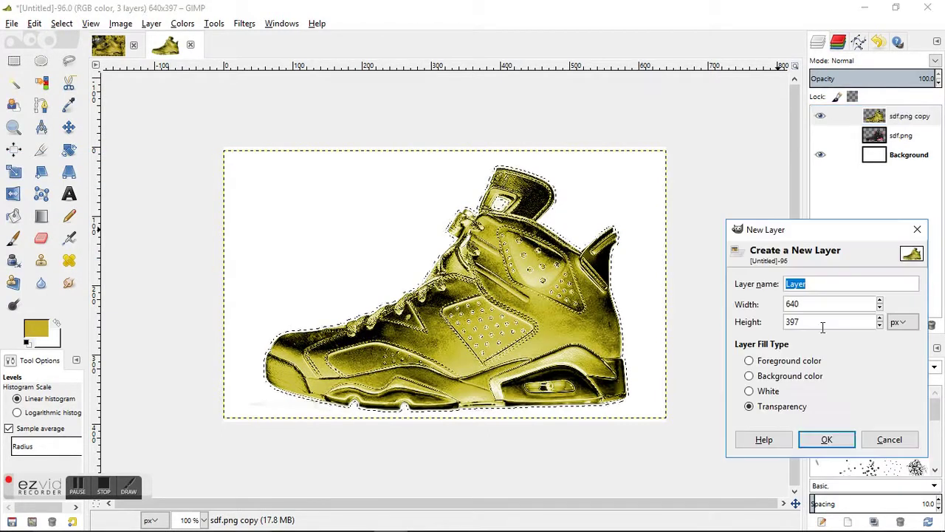
left_click(824, 441)
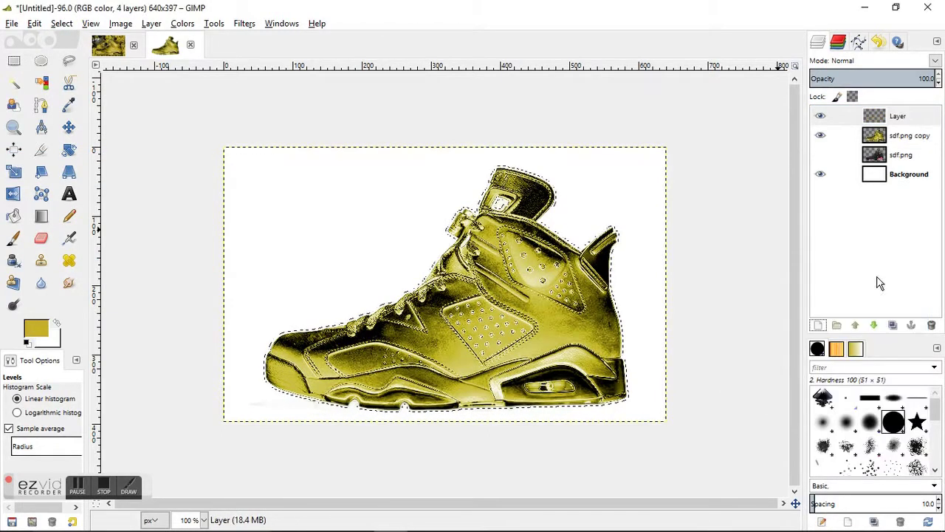
left_click(27, 342)
left_click_drag(35, 330, 441, 358)
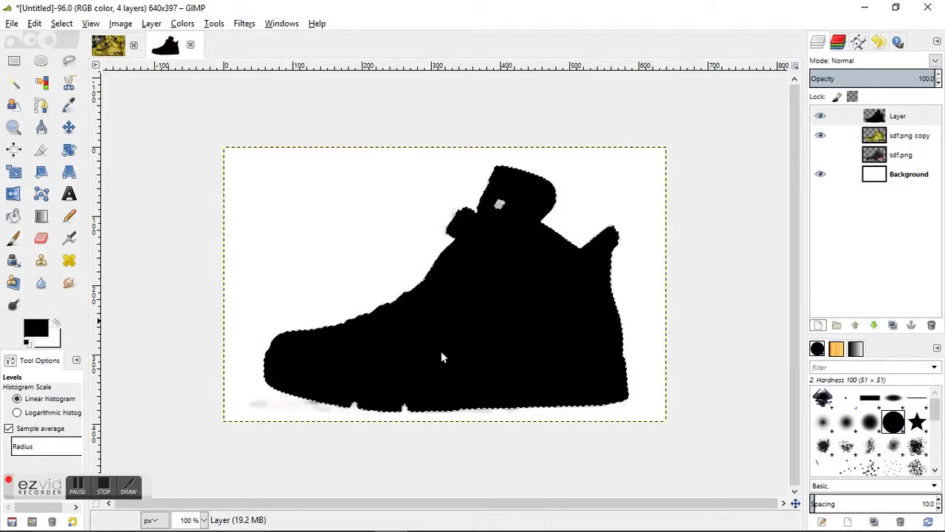
key("ctrl+shift+a")
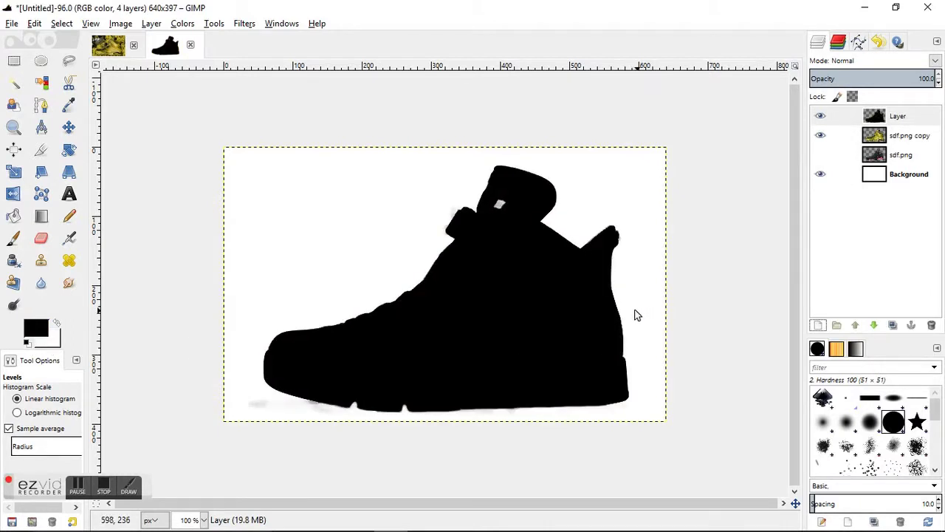
mouse_move(913, 119)
left_mouse_down()
mouse_move(913, 152)
mouse_move(910, 134)
left_mouse_up()
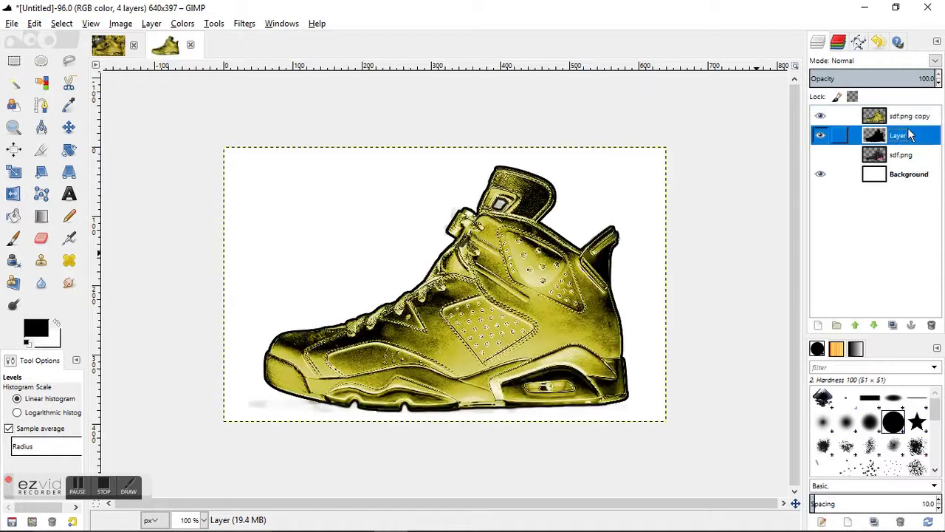